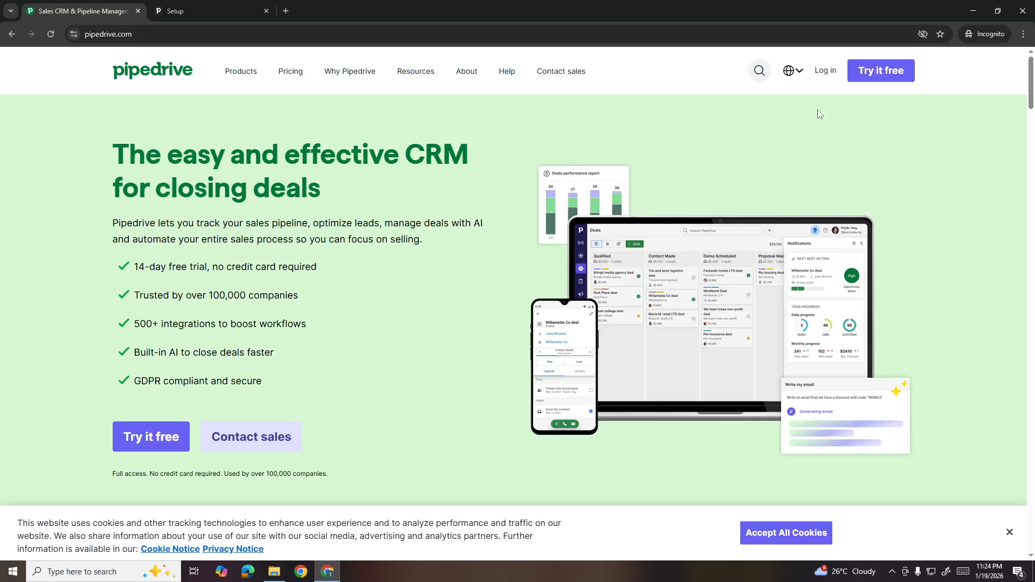
Start a new blank automation from the Automations page of the Pipedrive account.
{"action": "key", "text": "ctrl+Tab"}
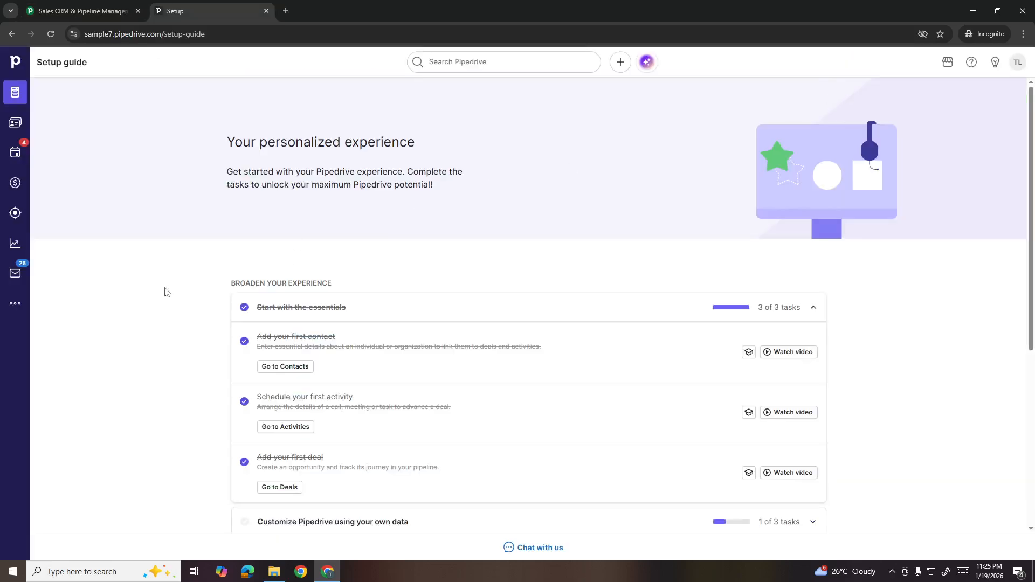
{"action": "left_click", "coordinate": [9, 318]}
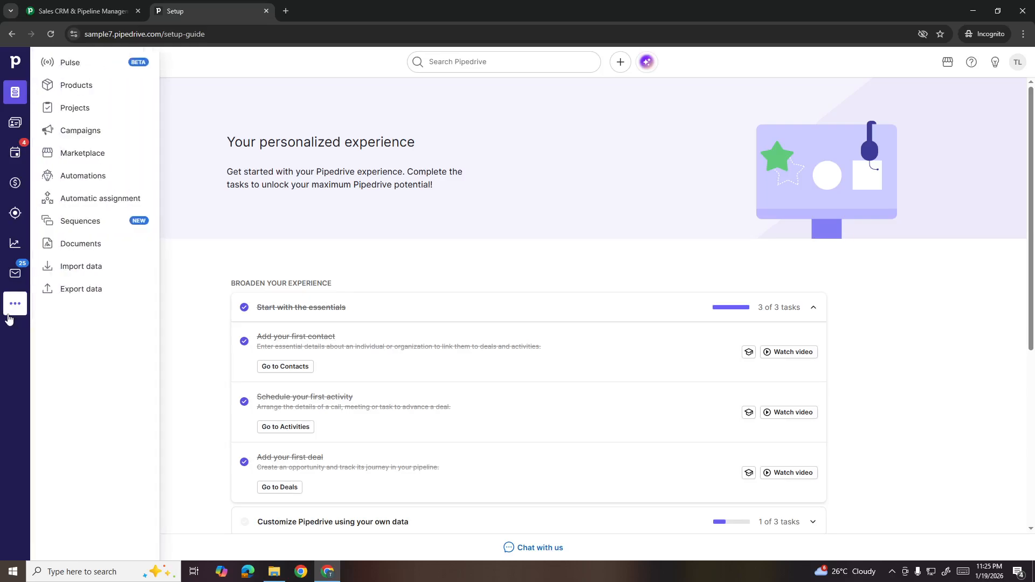
{"action": "left_click", "coordinate": [122, 178]}
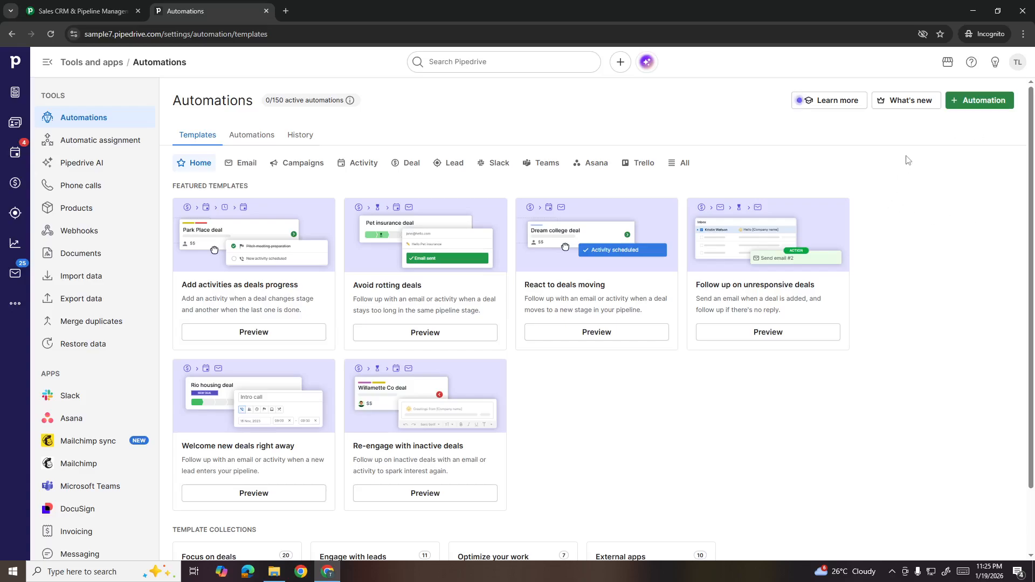
{"action": "left_click", "coordinate": [989, 106]}
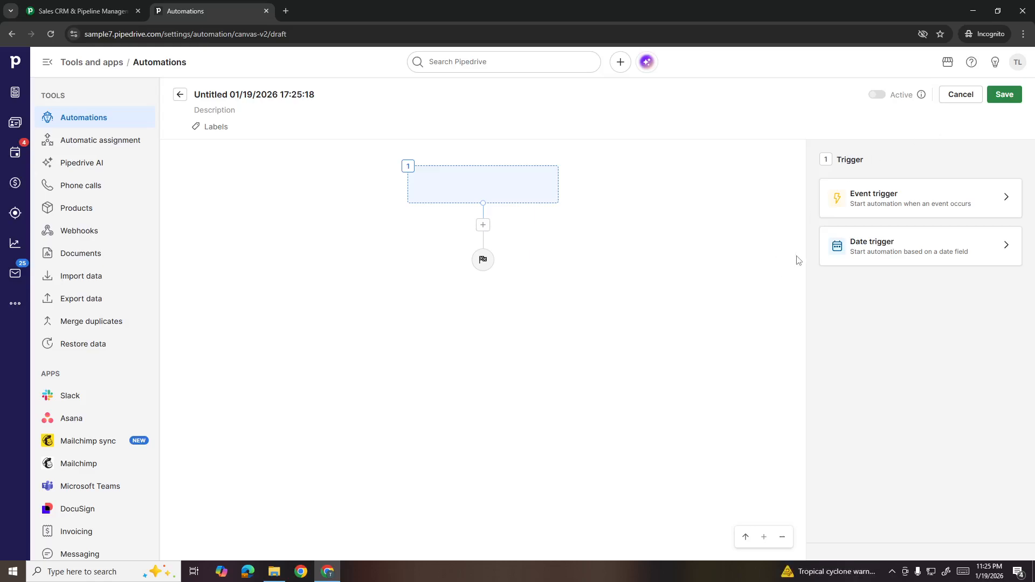
Add an event trigger that starts the automation when a deal is added.
{"action": "left_click", "coordinate": [901, 196]}
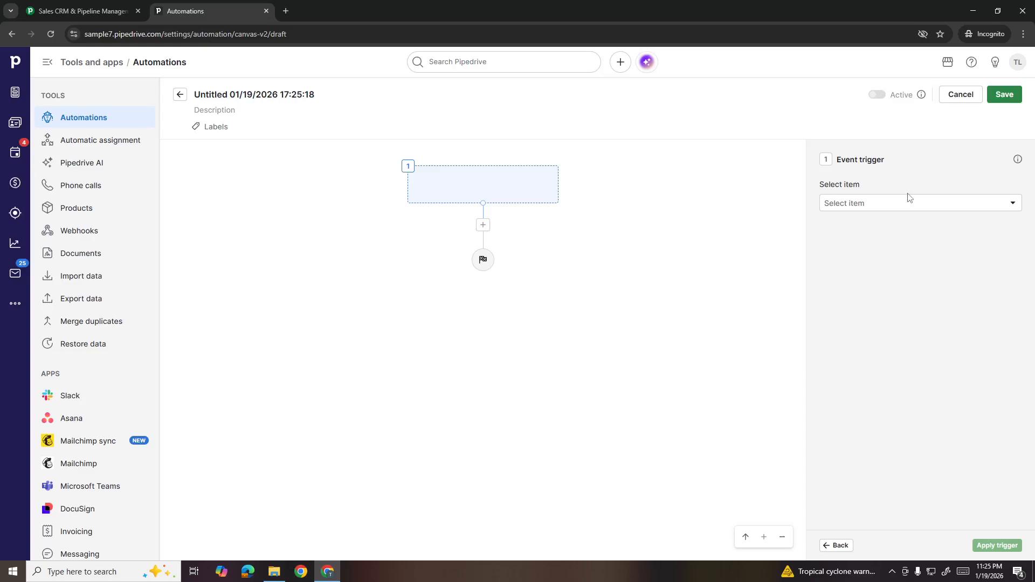
{"action": "left_click", "coordinate": [910, 202]}
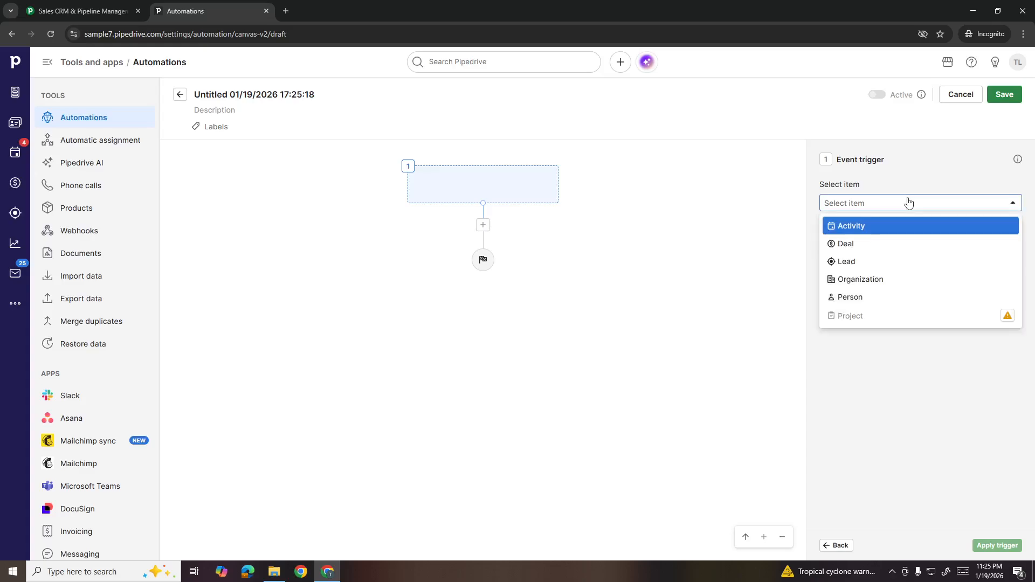
{"action": "left_click", "coordinate": [885, 246]}
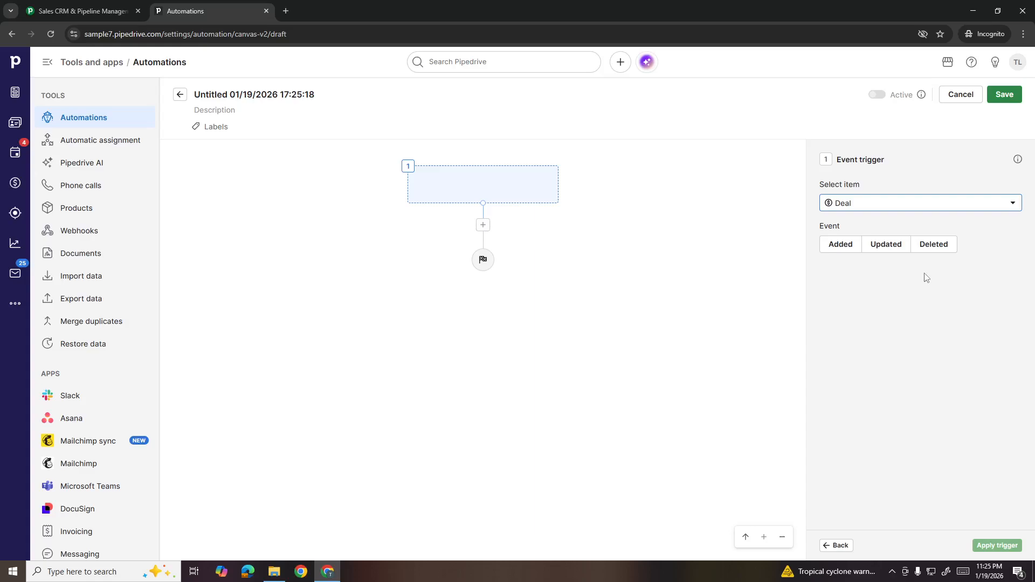
{"action": "left_click", "coordinate": [845, 250]}
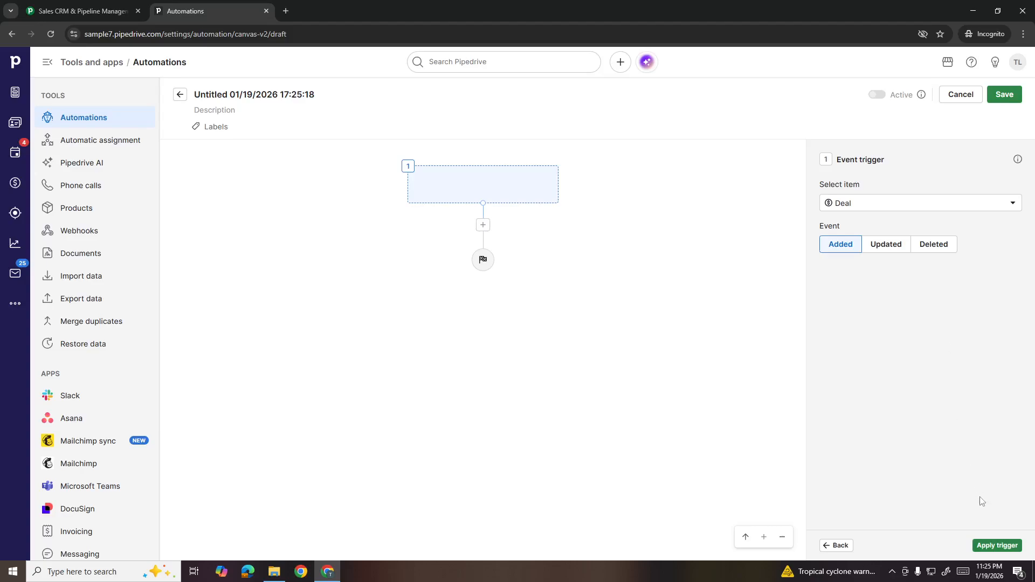
{"action": "left_click", "coordinate": [1005, 550]}
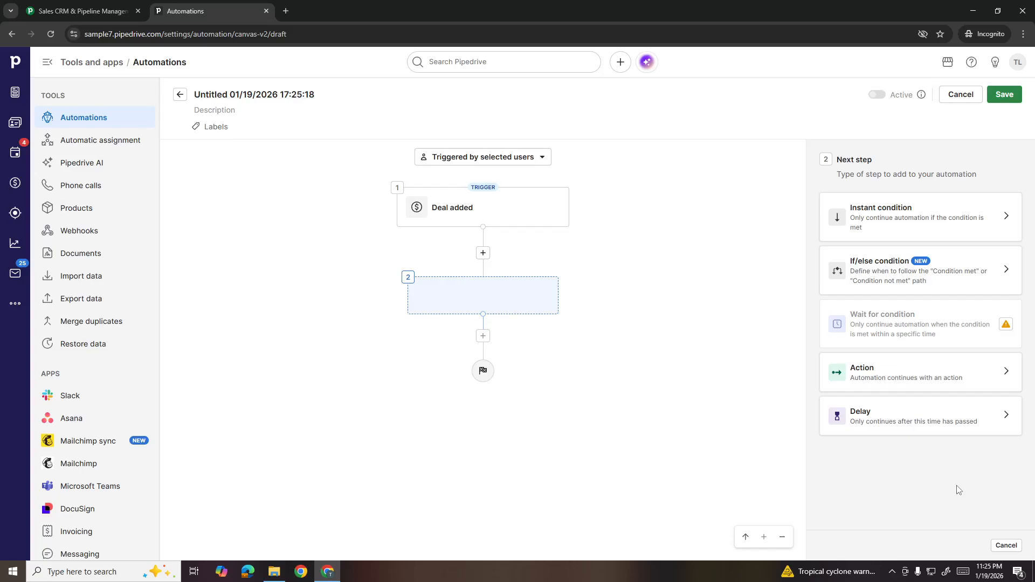
Add a "Send email using template" action as step 2, including the optional From and Use email signature fields.
{"action": "left_click", "coordinate": [926, 384]}
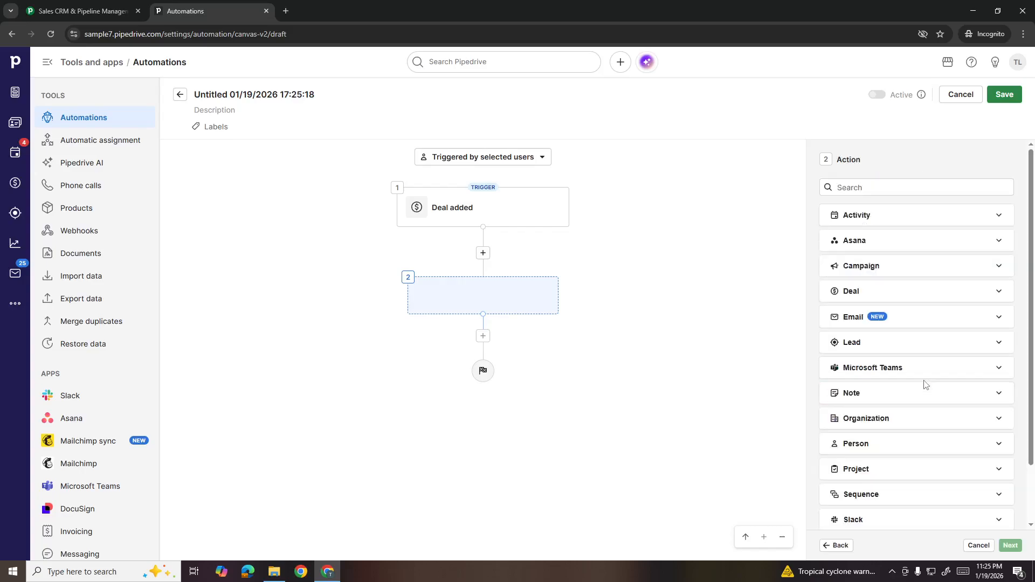
{"action": "left_click", "coordinate": [893, 320]}
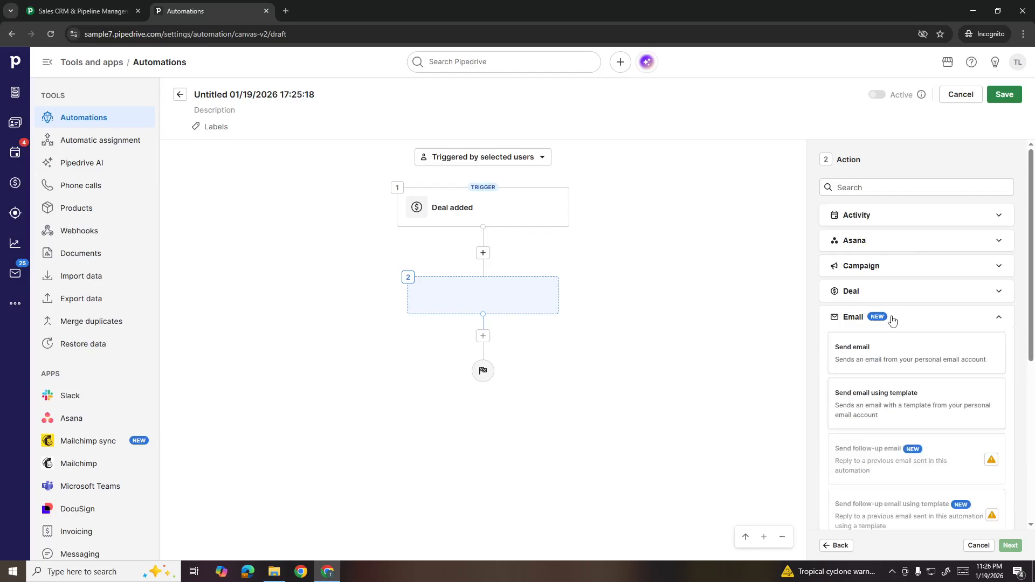
{"action": "left_click", "coordinate": [924, 405]}
{"action": "left_click", "coordinate": [1010, 545]}
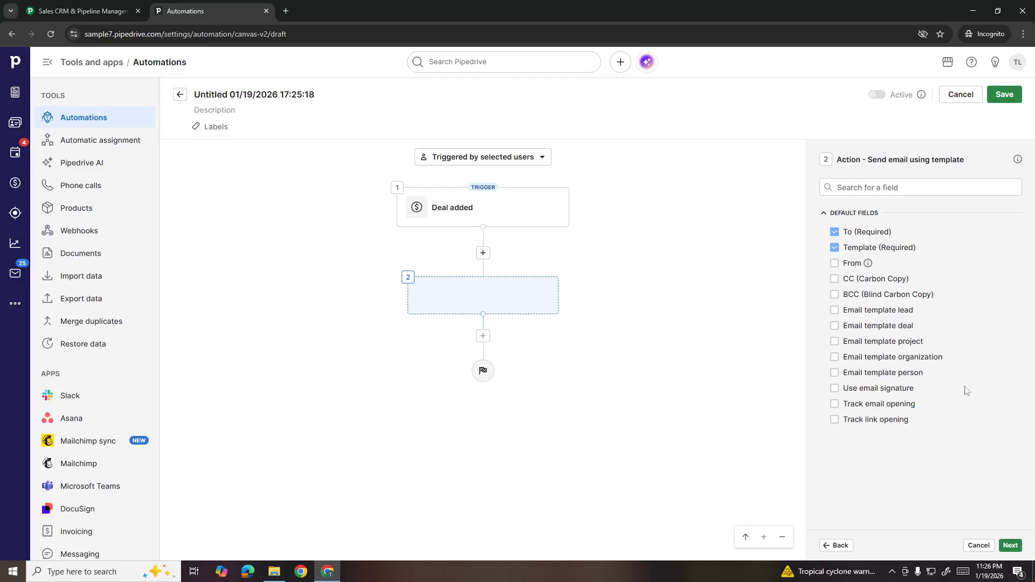
{"action": "left_click", "coordinate": [836, 264]}
{"action": "left_click", "coordinate": [835, 389]}
{"action": "left_click", "coordinate": [1011, 546]}
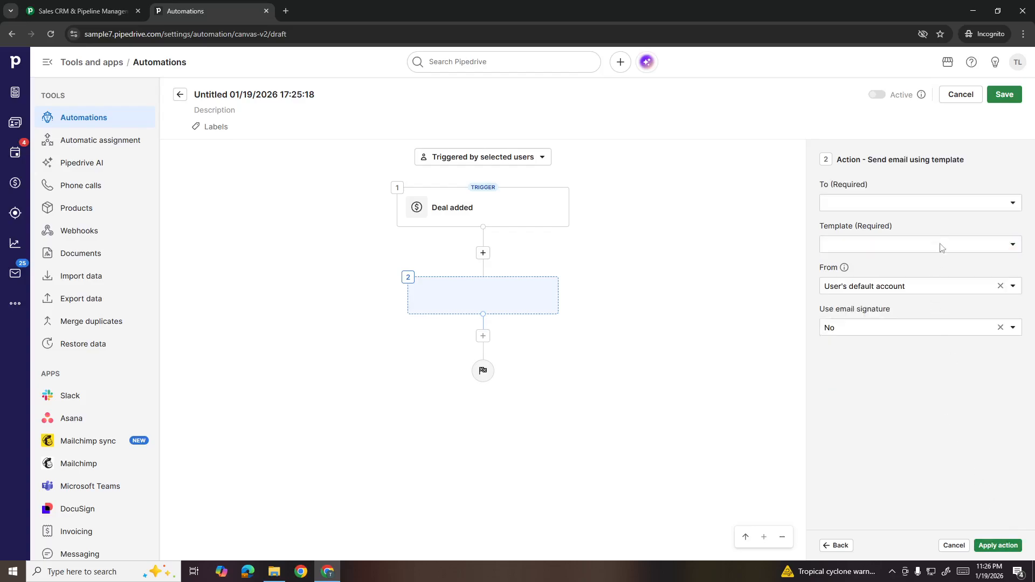
Address the template email to the deal contact person email and choose the Intro template.
{"action": "left_click", "coordinate": [941, 201]}
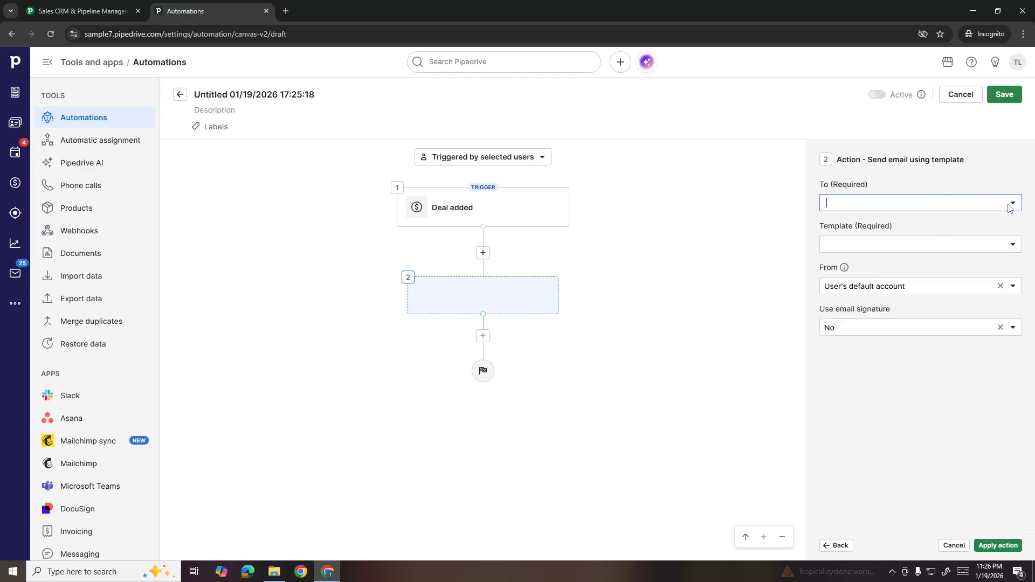
{"action": "left_click", "coordinate": [971, 202]}
{"action": "left_click", "coordinate": [970, 244]}
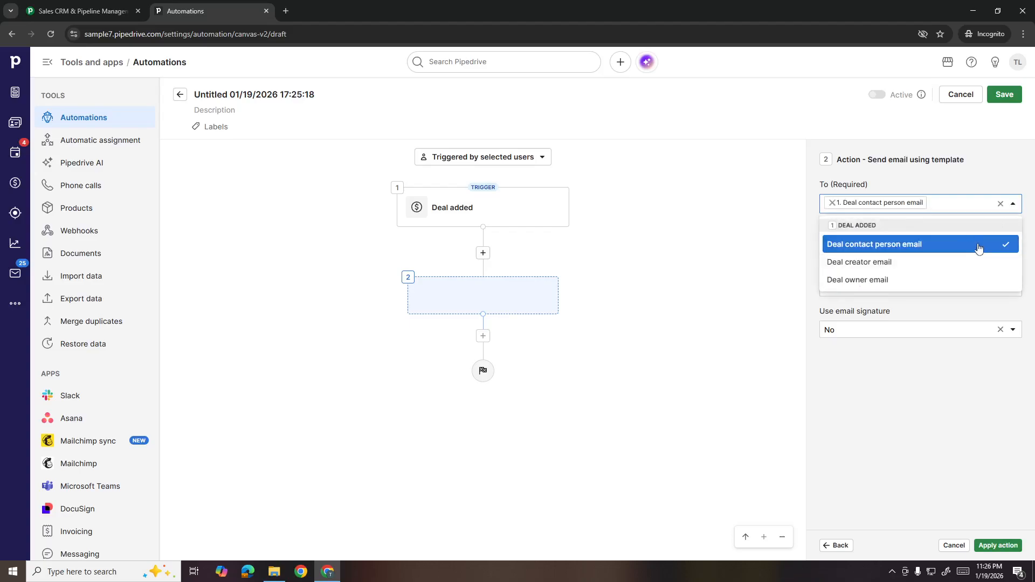
{"action": "left_click", "coordinate": [1016, 249]}
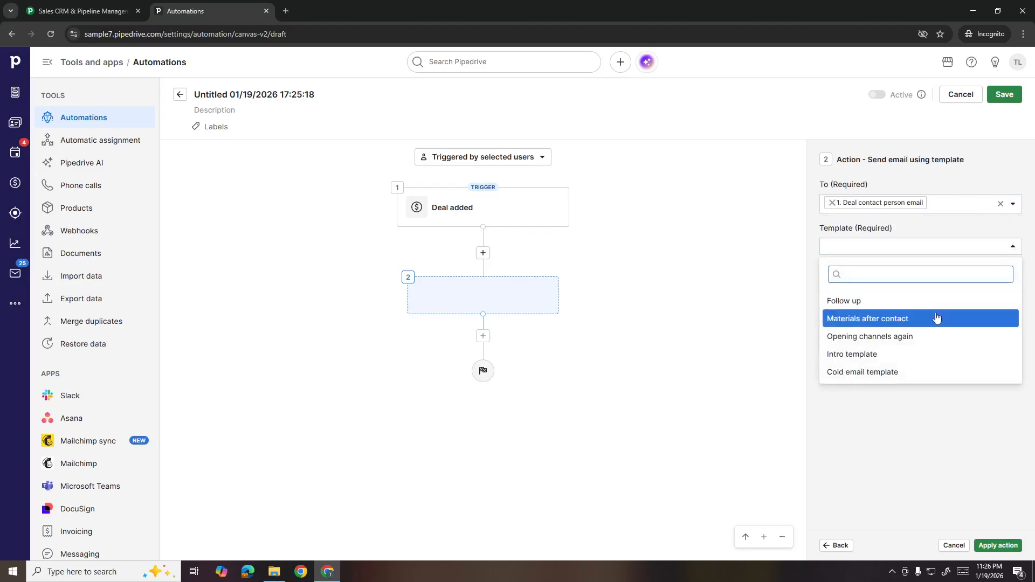
{"action": "left_click", "coordinate": [931, 354]}
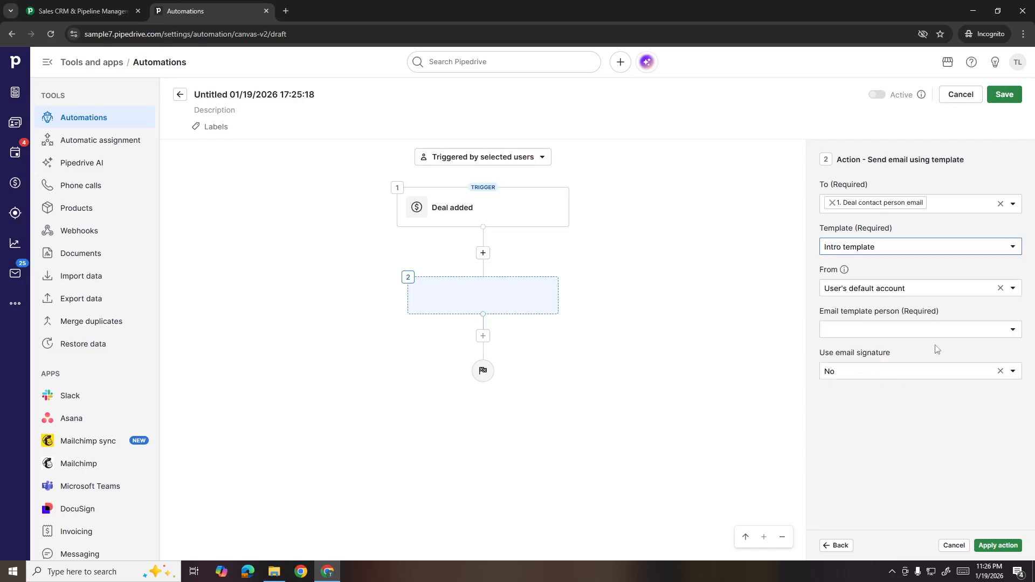
Set the email template person to Deal contact person and the email signature to Yes, and apply the action.
{"action": "left_click", "coordinate": [1012, 328]}
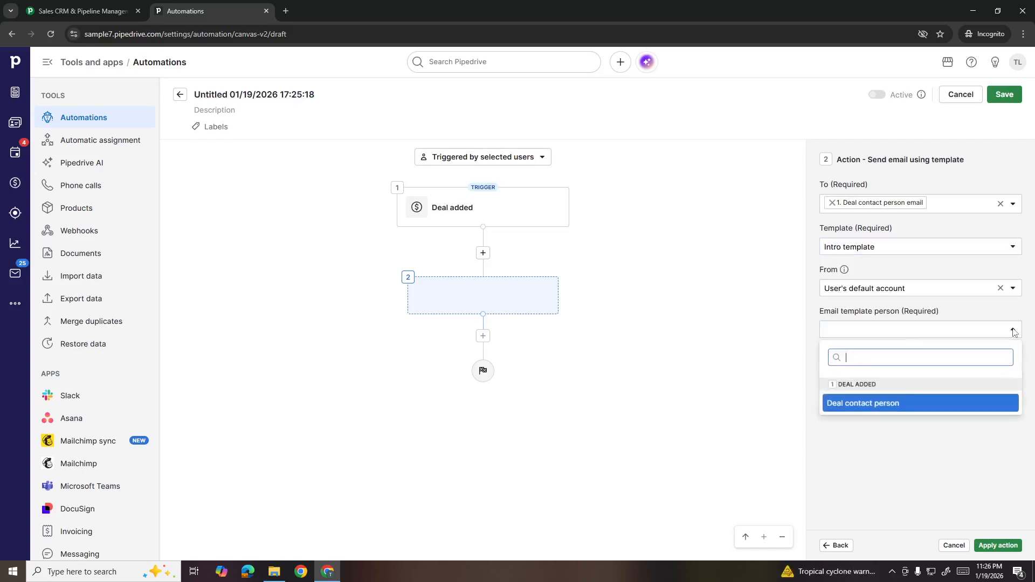
{"action": "left_click", "coordinate": [927, 405]}
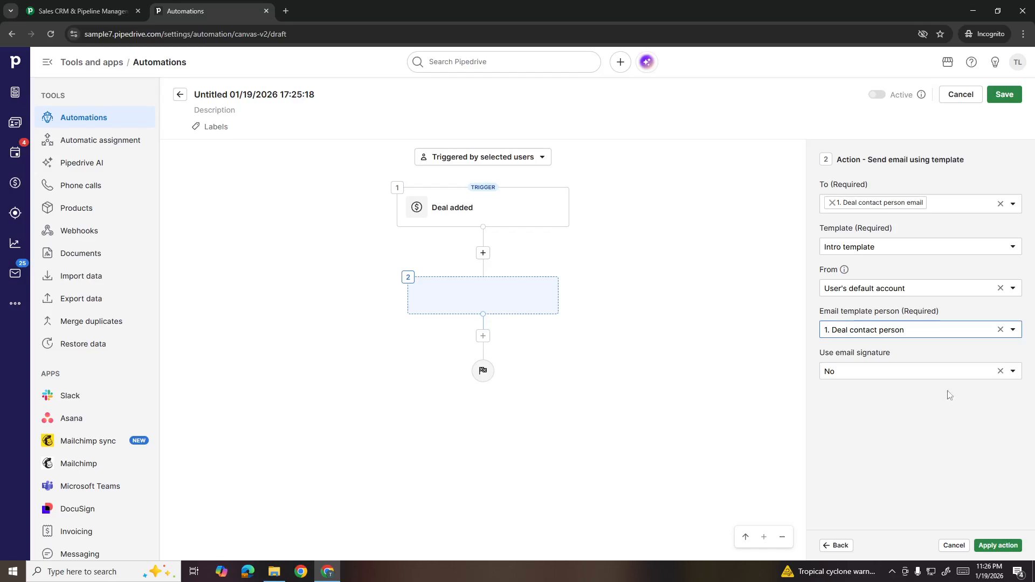
{"action": "left_click", "coordinate": [1014, 372]}
{"action": "left_click", "coordinate": [896, 442]}
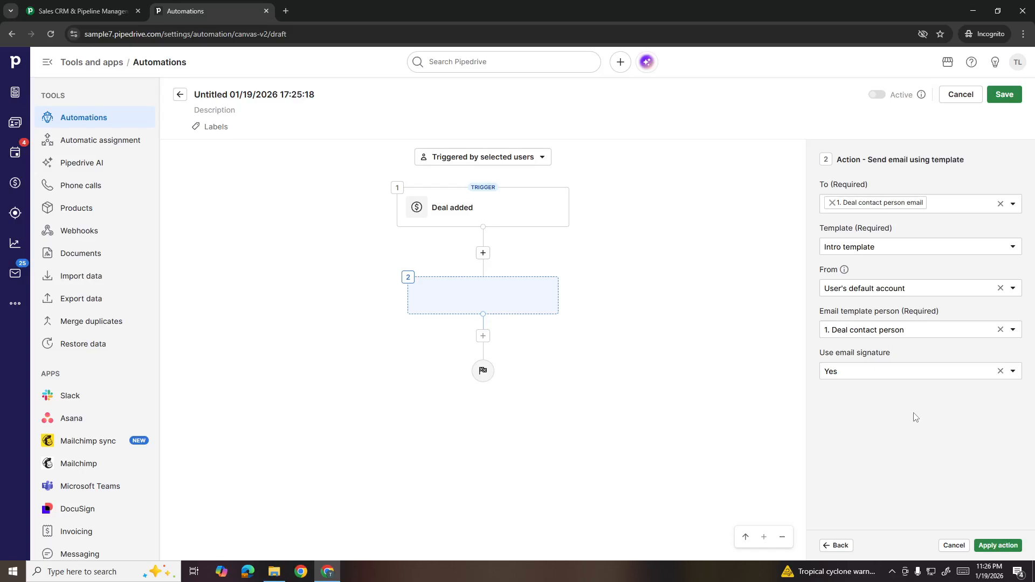
{"action": "left_click", "coordinate": [998, 546]}
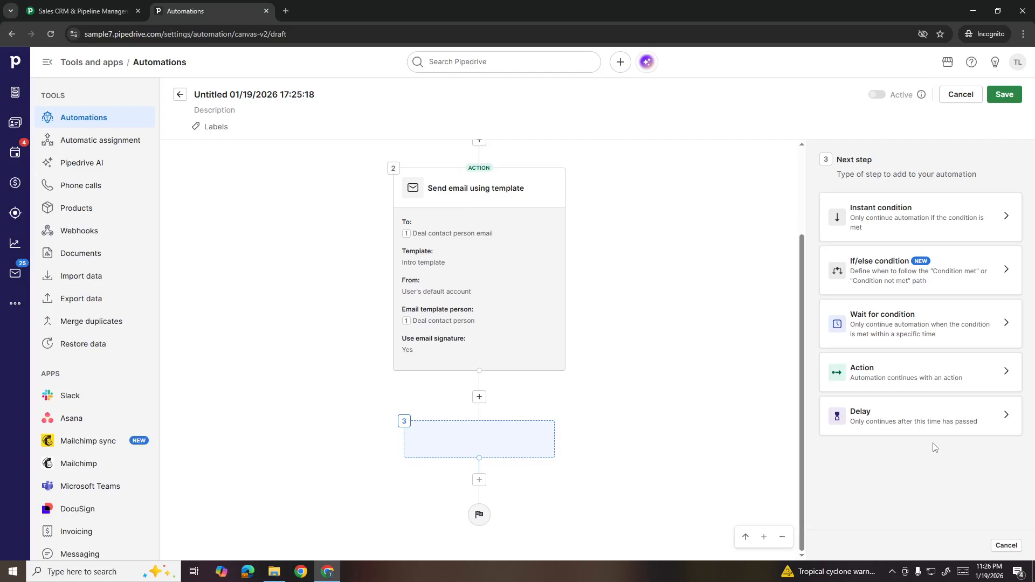
Add a delay of 3 days after the template email.
{"action": "left_click", "coordinate": [938, 430]}
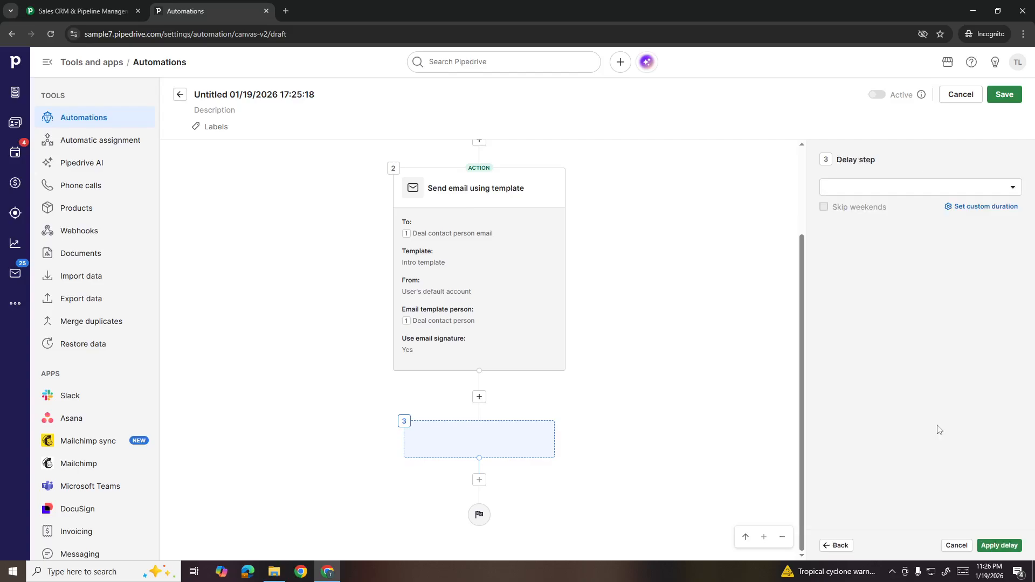
{"action": "left_click", "coordinate": [912, 187]}
{"action": "left_click", "coordinate": [889, 236]}
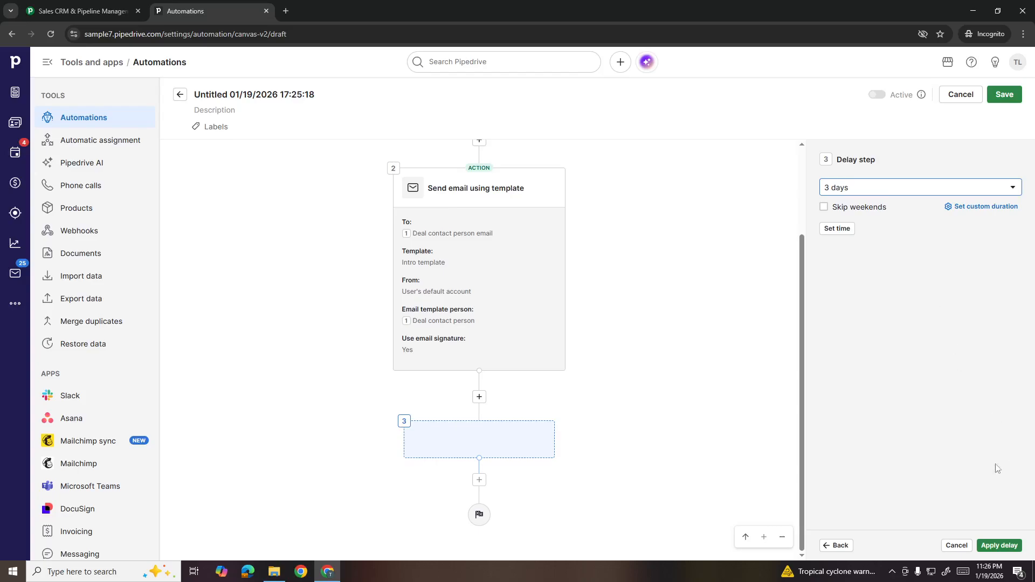
{"action": "left_click", "coordinate": [999, 545]}
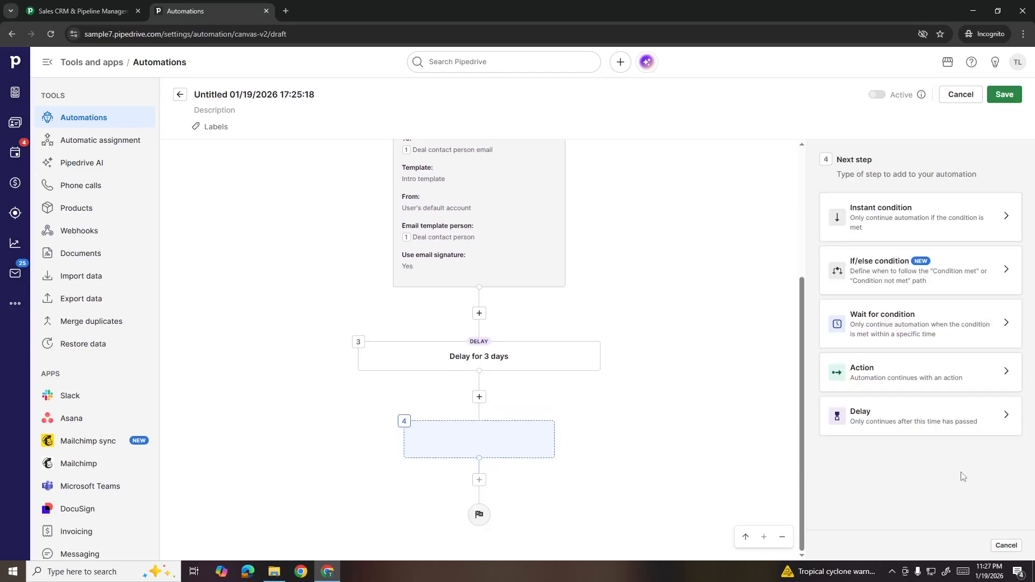
Add a "Send follow-up email" action as step 4, including the optional Email signature field.
{"action": "left_click", "coordinate": [966, 381]}
{"action": "left_click", "coordinate": [925, 321]}
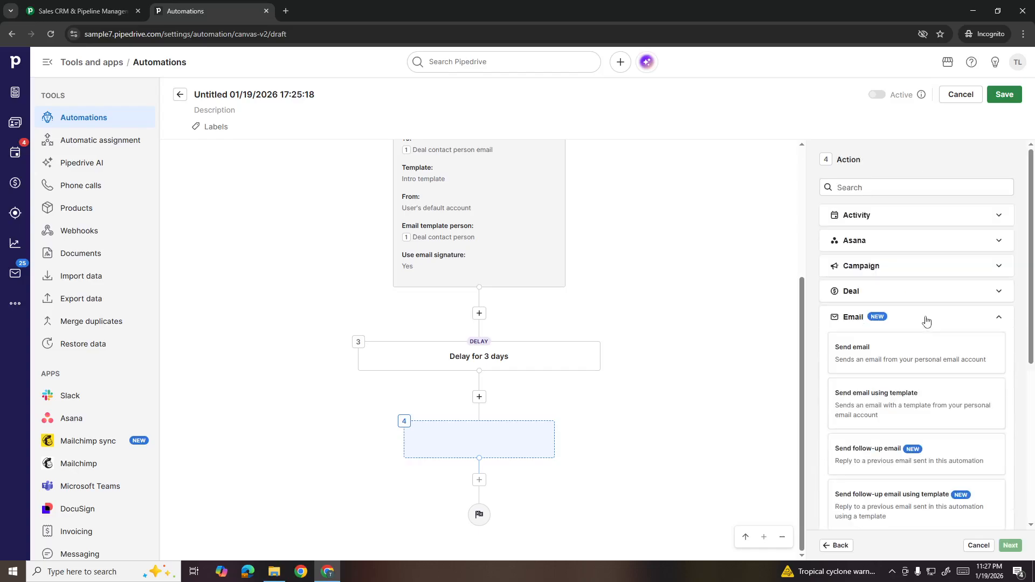
{"action": "left_click", "coordinate": [956, 463]}
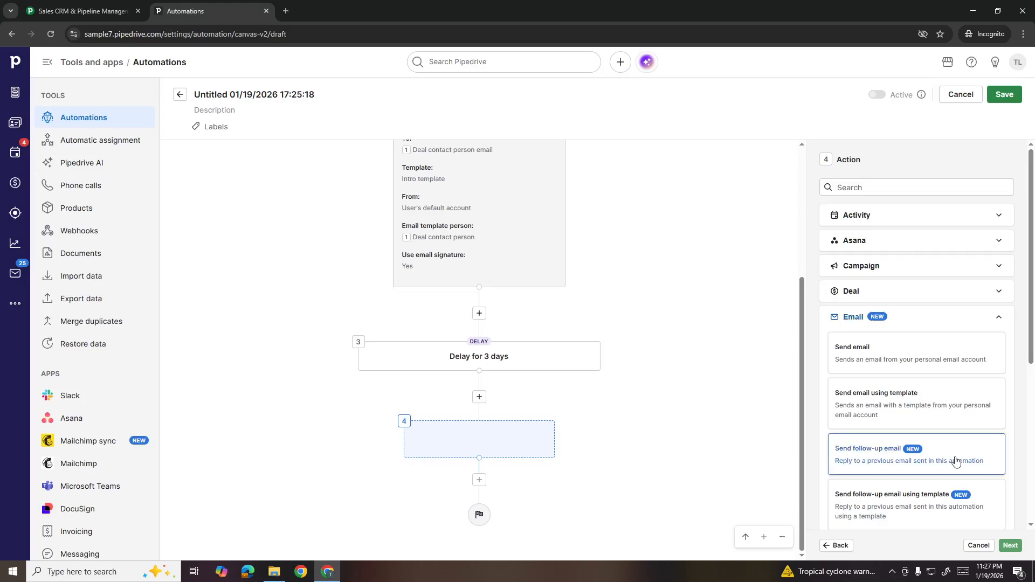
{"action": "left_click", "coordinate": [1010, 545]}
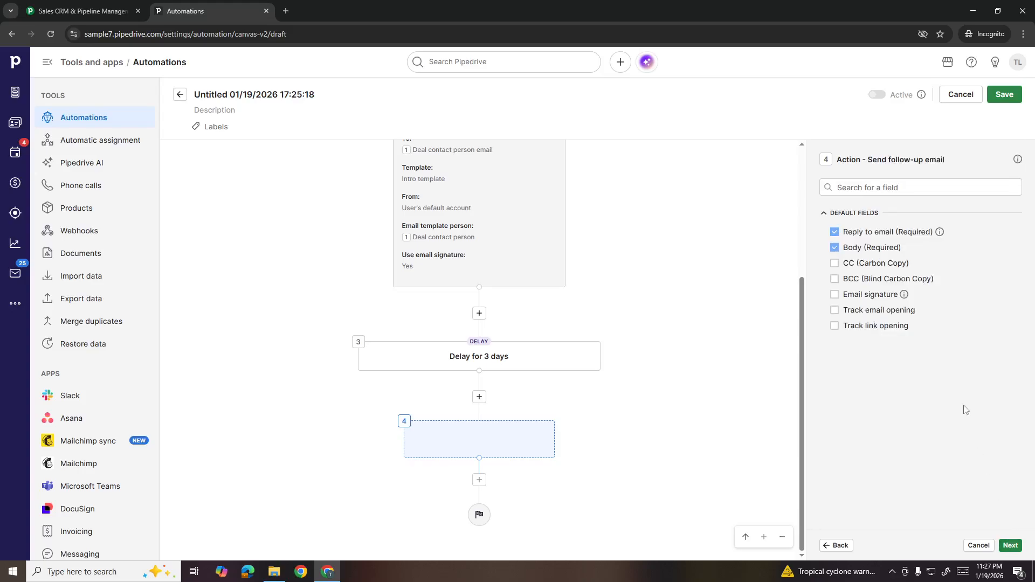
{"action": "left_click", "coordinate": [896, 301]}
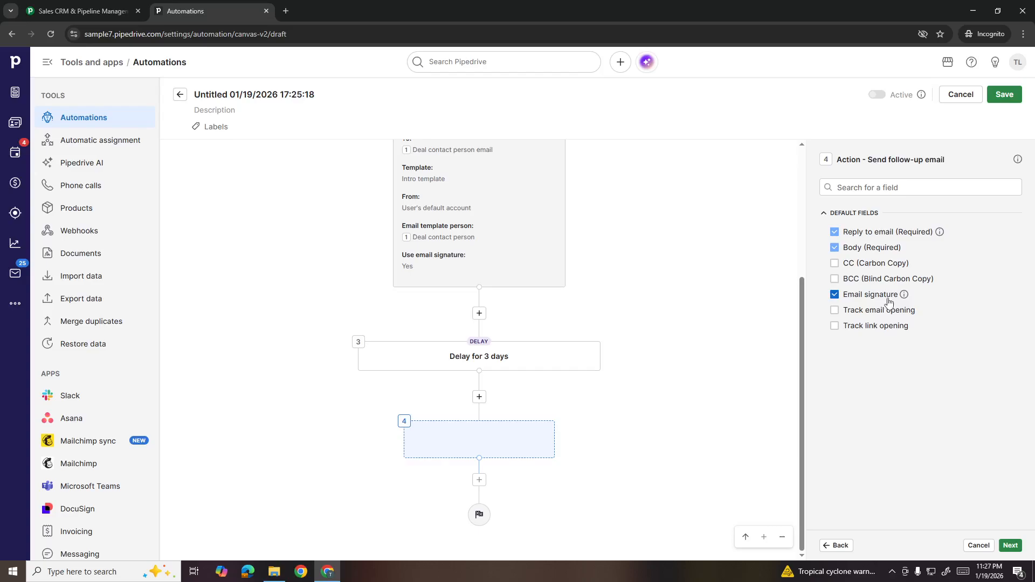
{"action": "left_click", "coordinate": [1014, 546]}
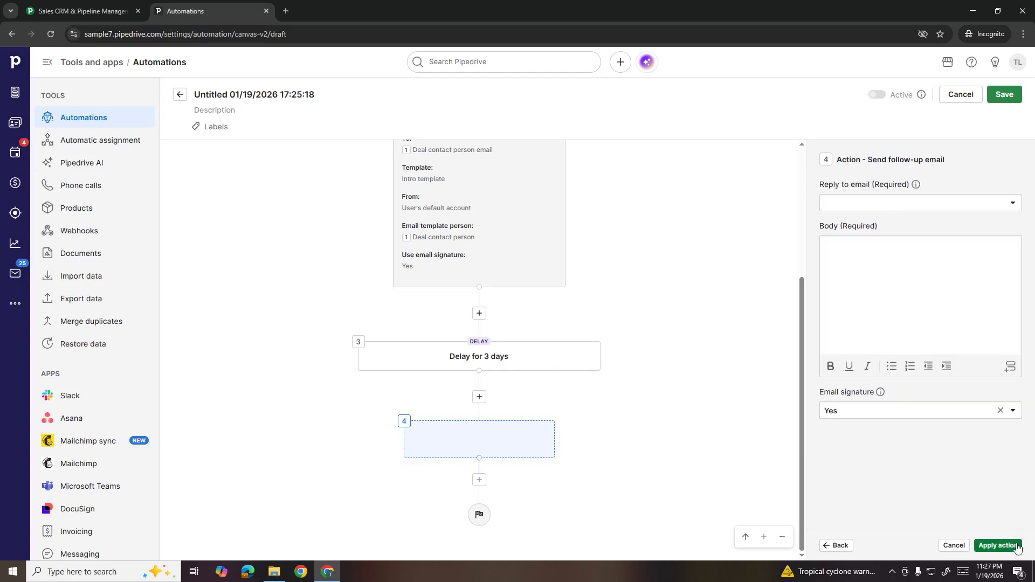
Make the follow-up reply to the step 2 email with the body "Hello! I just want to follow up", and apply the action.
{"action": "left_click", "coordinate": [934, 203]}
{"action": "left_click", "coordinate": [911, 278]}
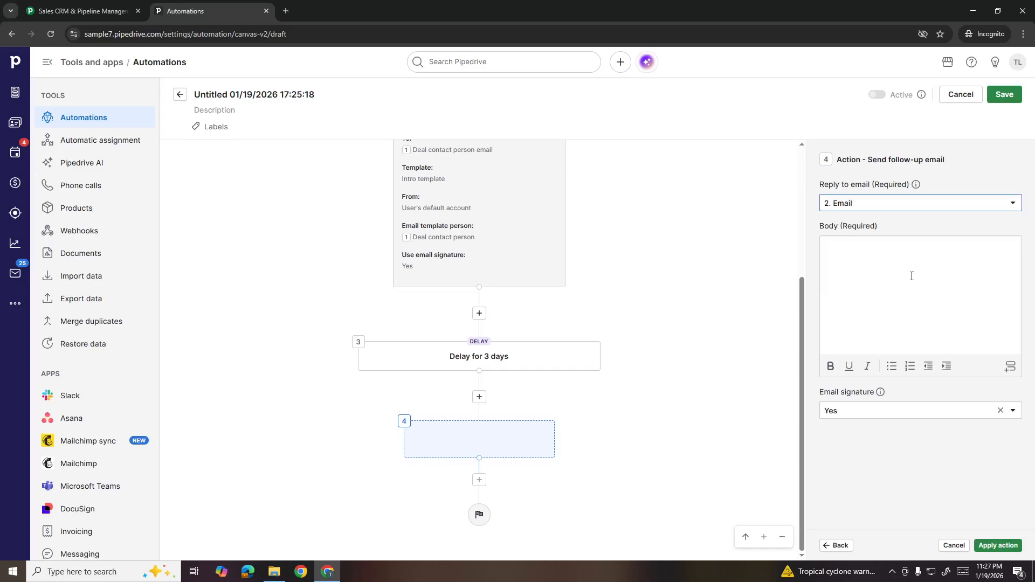
{"action": "type", "text": "Hello! "}
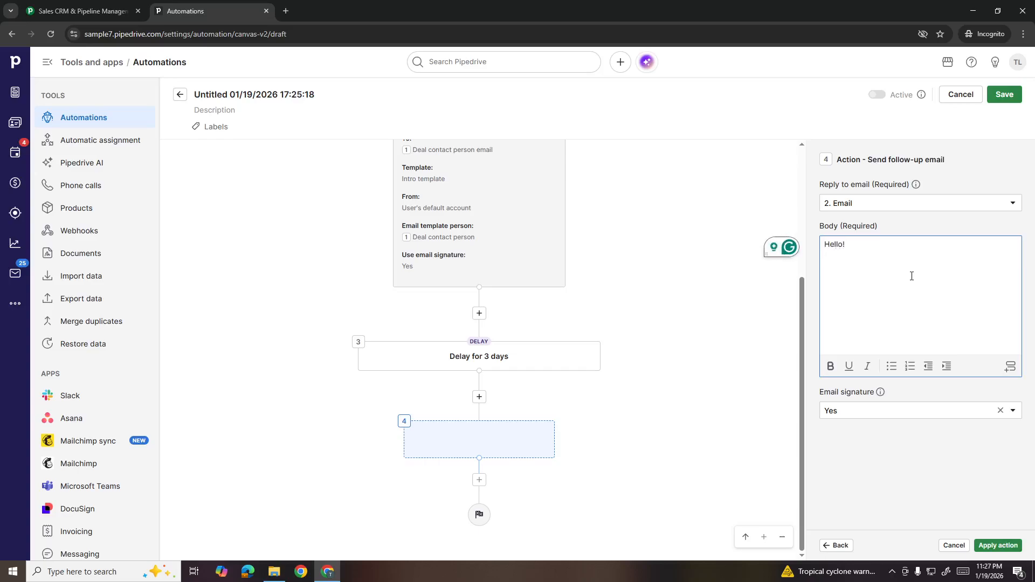
{"action": "type", "text": "I just wa"}
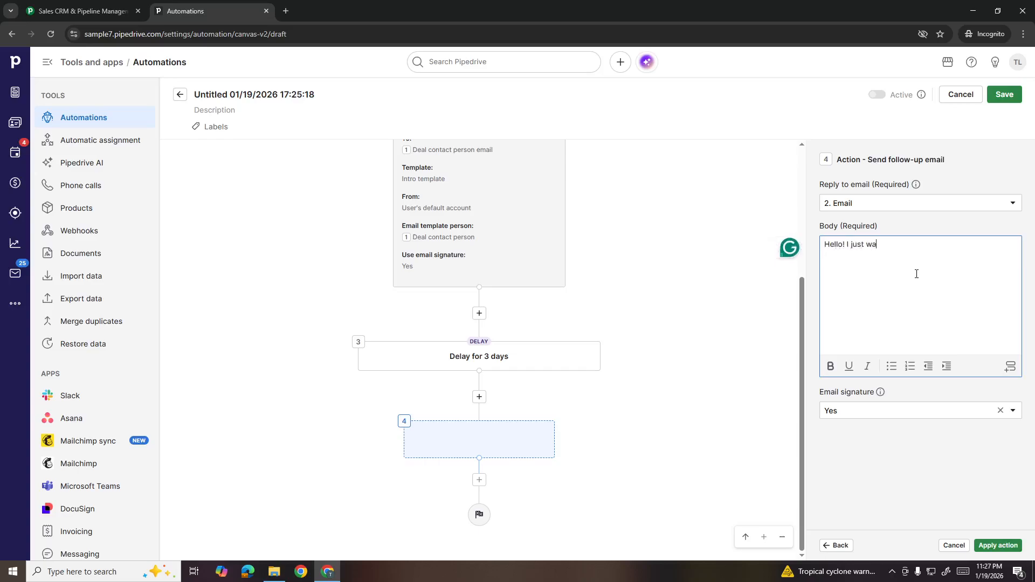
{"action": "type", "text": "nt to follow up"}
{"action": "left_click", "coordinate": [916, 451]}
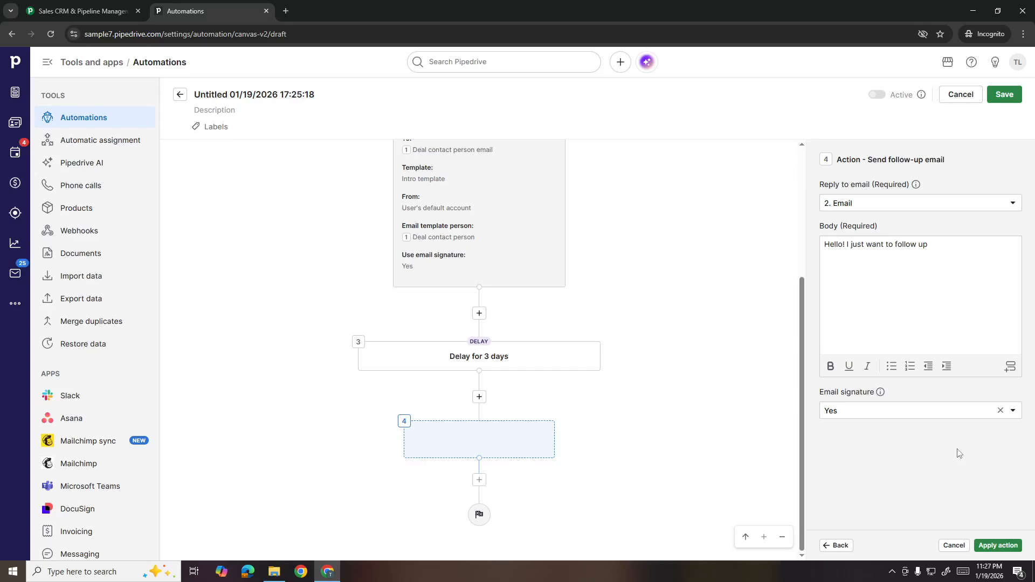
{"action": "left_click", "coordinate": [989, 546]}
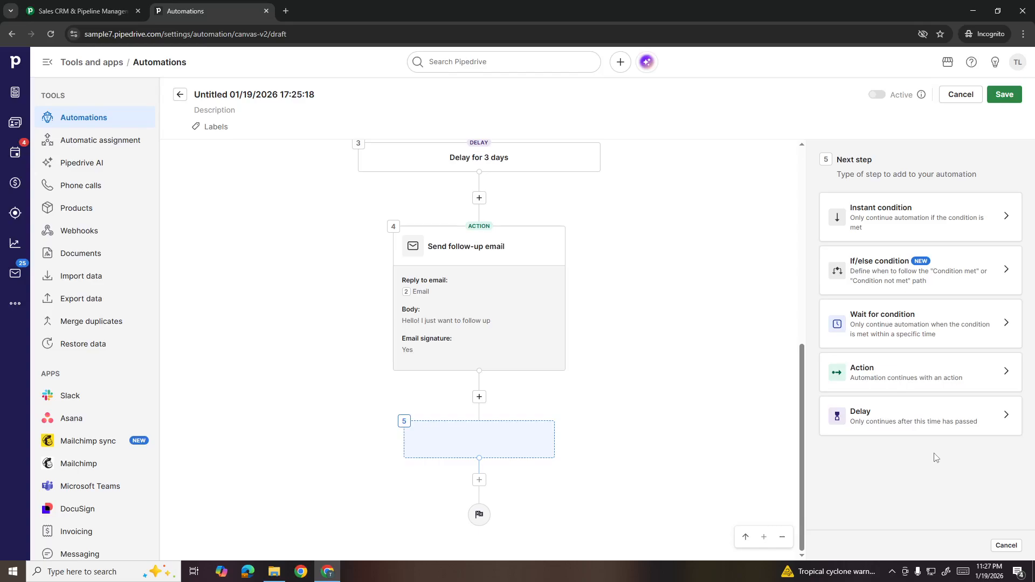
Save the automation and switch it to active.
{"action": "left_click", "coordinate": [998, 96]}
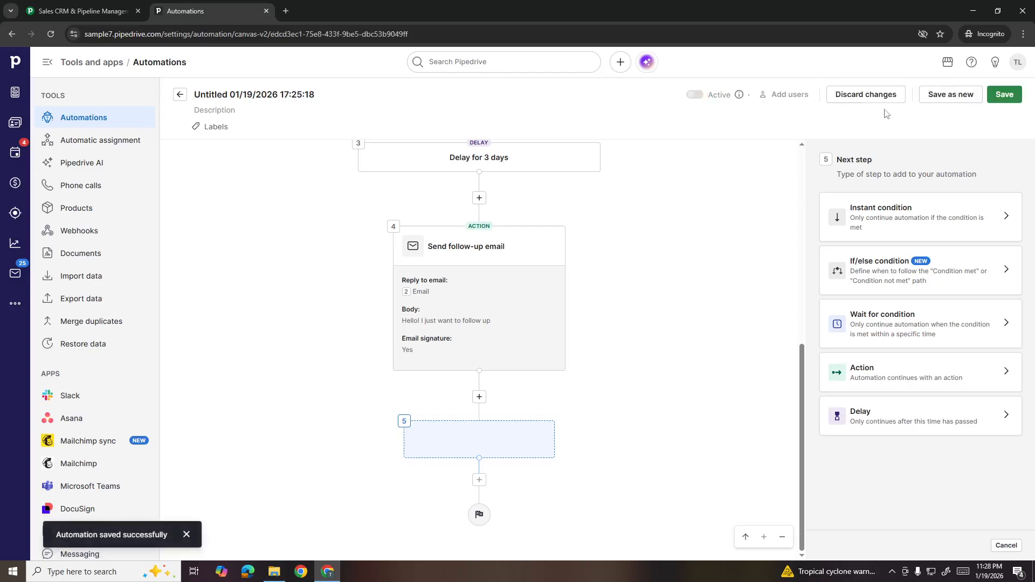
{"action": "left_click", "coordinate": [996, 97]}
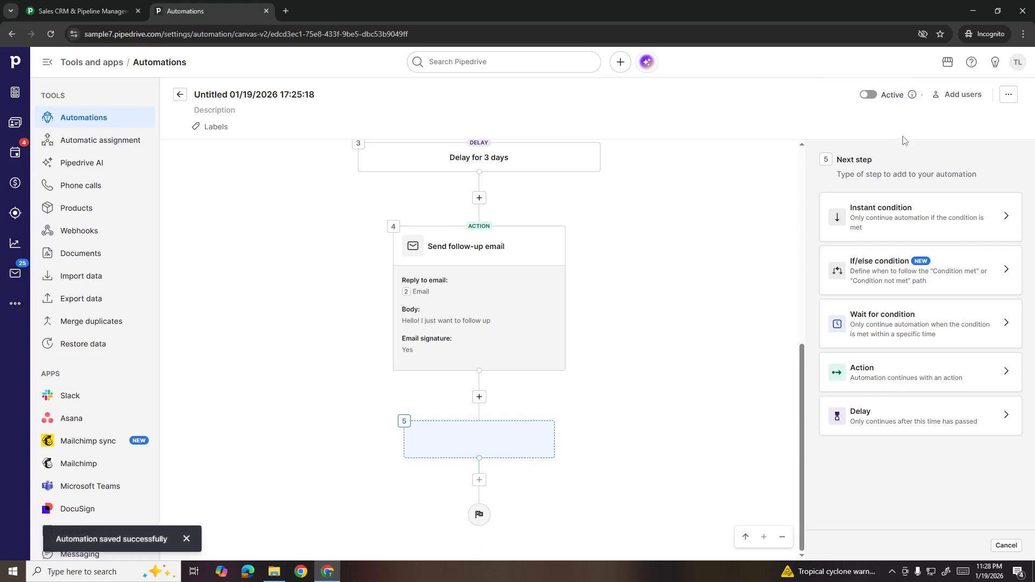
{"action": "left_click", "coordinate": [866, 101]}
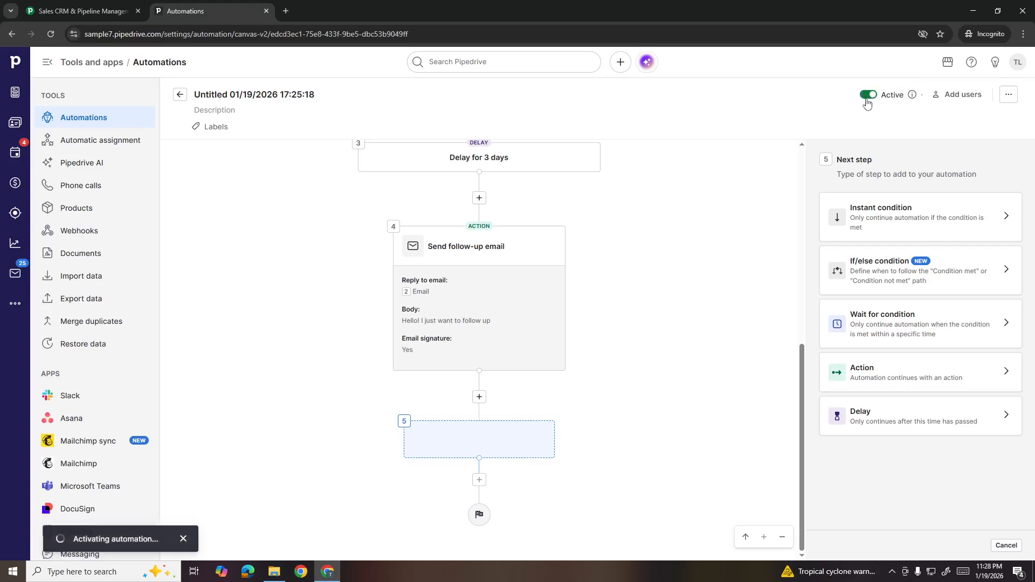